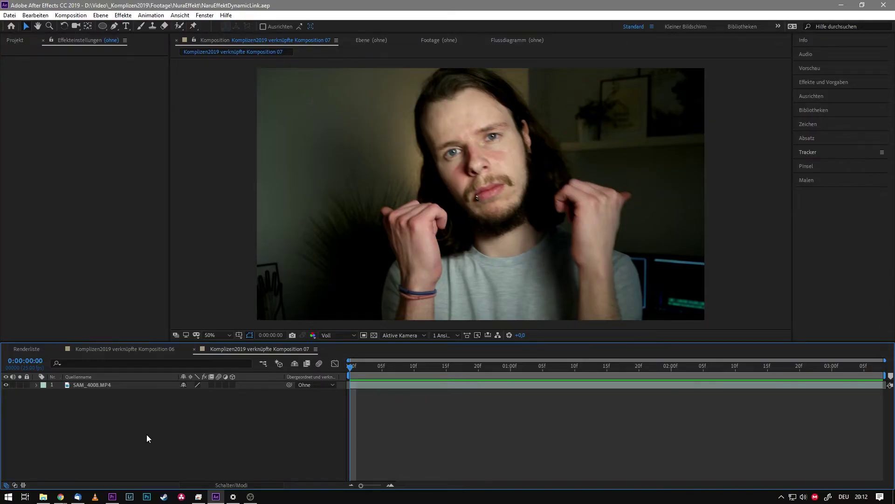
Step: Scrub through the clip's first seconds, then duplicate the SAM_4008.MP4 layer with Ctrl+D
{"action": "mouse_move", "coordinate": [356, 365]}
{"action": "left_mouse_down"}
{"action": "mouse_move", "coordinate": [864, 359]}
{"action": "mouse_move", "coordinate": [544, 374]}
{"action": "mouse_move", "coordinate": [802, 350]}
{"action": "mouse_move", "coordinate": [730, 376]}
{"action": "mouse_move", "coordinate": [606, 396]}
{"action": "left_mouse_up"}
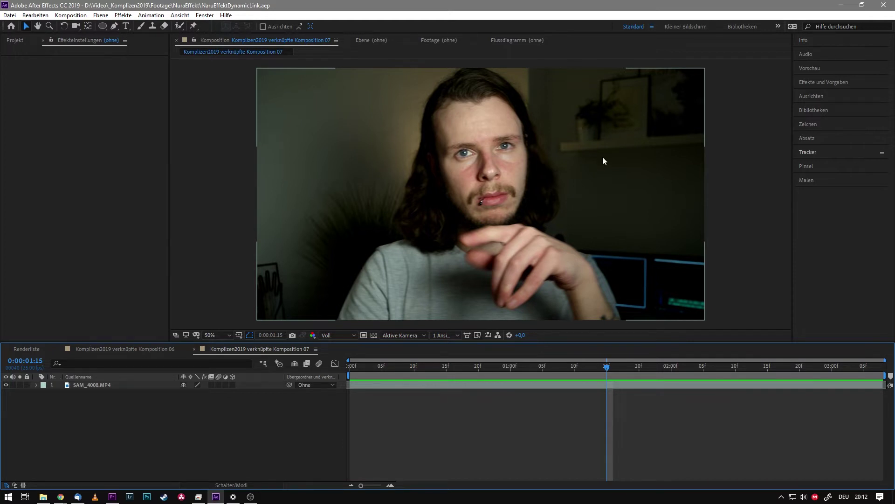
{"action": "left_click_drag", "start_coordinate": [608, 364], "coordinate": [342, 376]}
{"action": "left_click", "coordinate": [85, 386]}
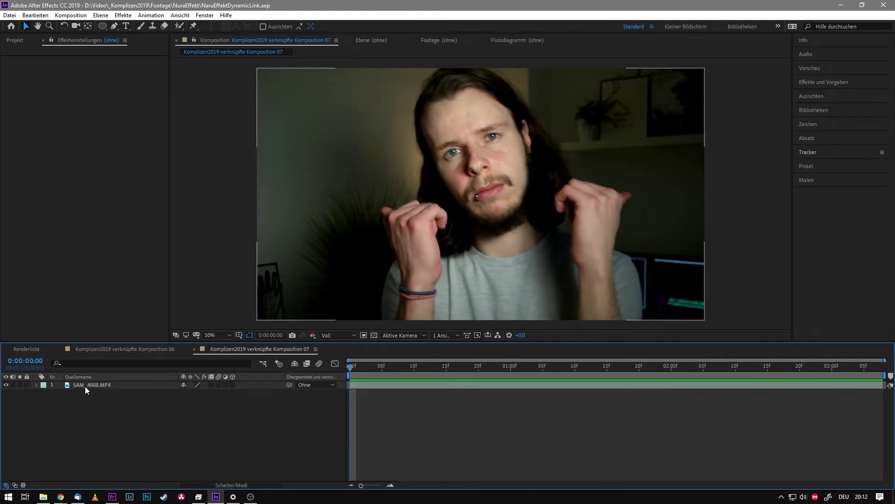
{"action": "key", "text": "ctrl+d"}
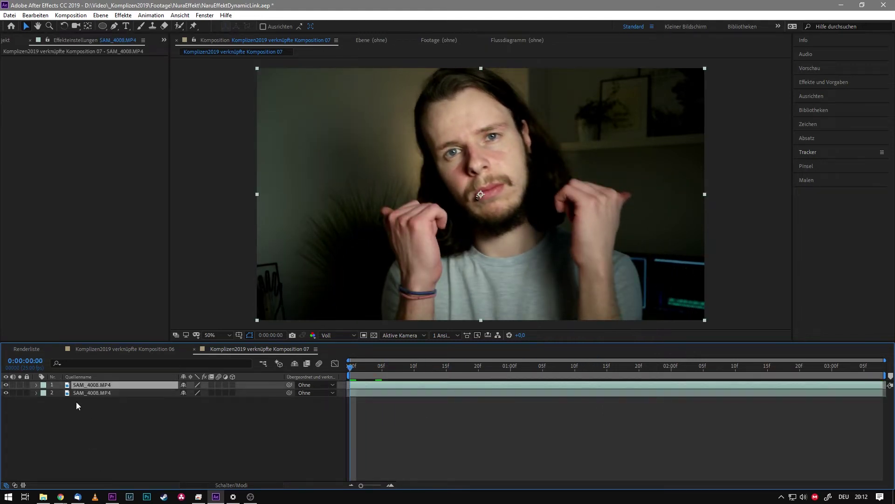
Step: Switch off the lower copy's visibility and reselect the top clip layer
{"action": "left_click", "coordinate": [6, 392]}
{"action": "left_click", "coordinate": [75, 421]}
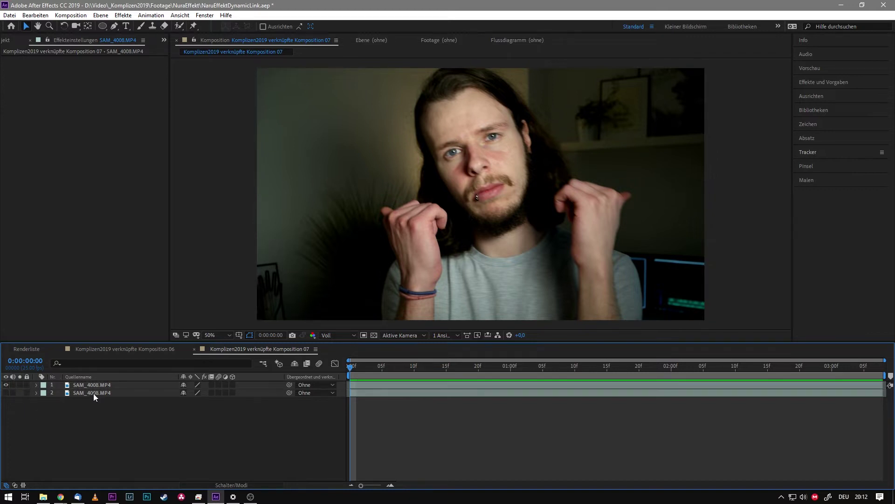
{"action": "left_click", "coordinate": [93, 393]}
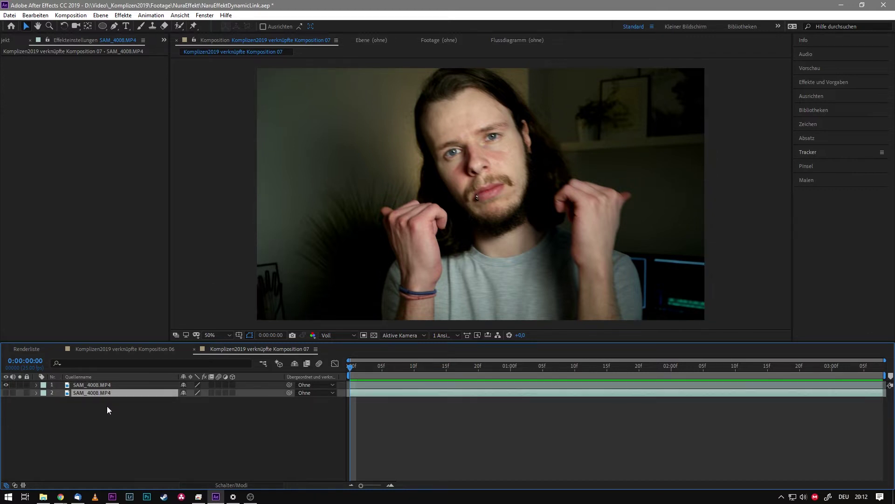
{"action": "left_click", "coordinate": [94, 385]}
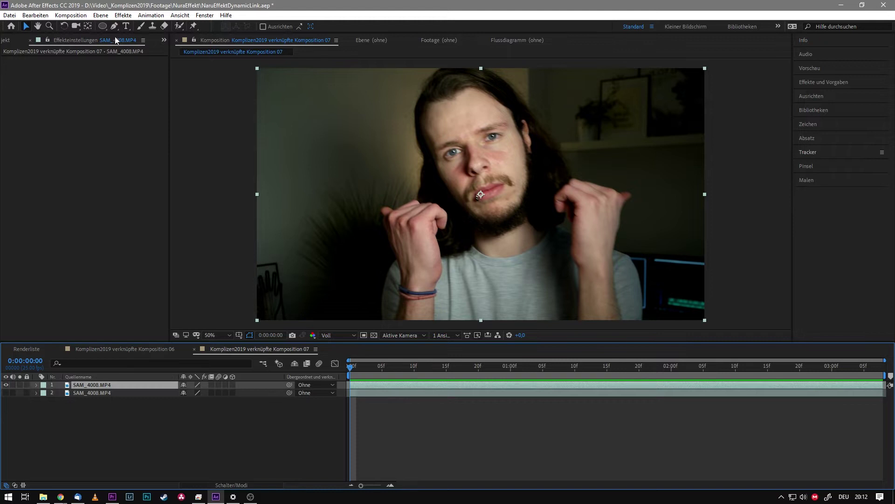
Step: Draw an elliptical mask around the face and expand the Tracker panel's face-tracking options
{"action": "left_click", "coordinate": [103, 27]}
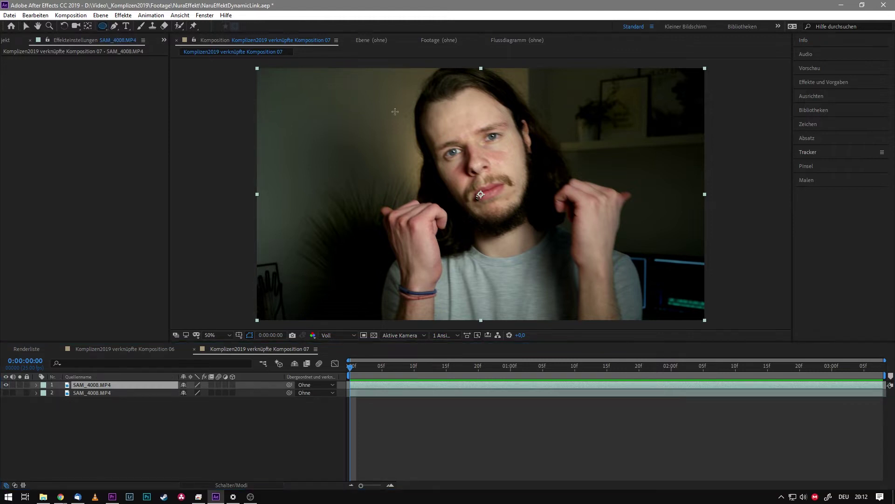
{"action": "mouse_move", "coordinate": [540, 79]}
{"action": "left_mouse_down"}
{"action": "mouse_move", "coordinate": [417, 228]}
{"action": "mouse_move", "coordinate": [426, 223]}
{"action": "left_mouse_up"}
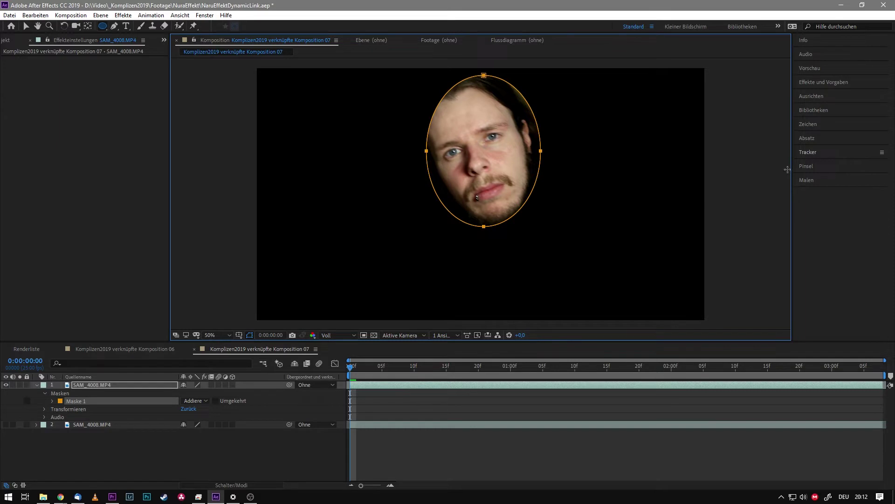
{"action": "left_click", "coordinate": [807, 152]}
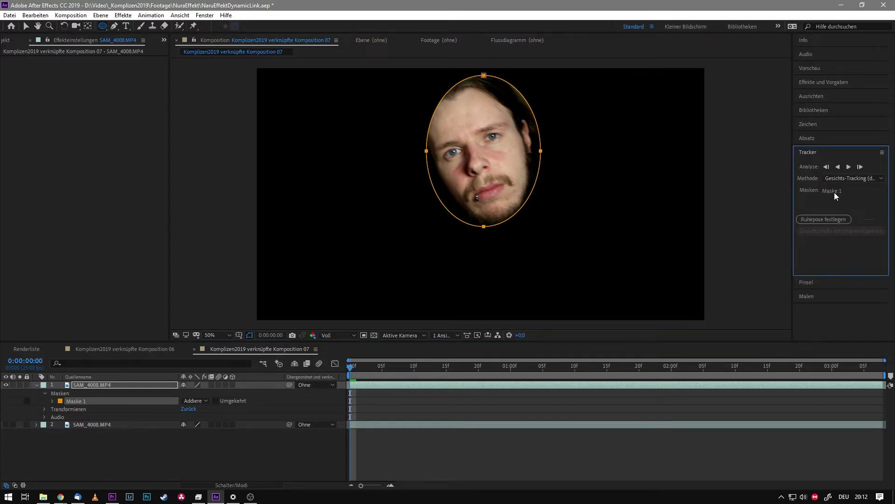
{"action": "left_click", "coordinate": [205, 15]}
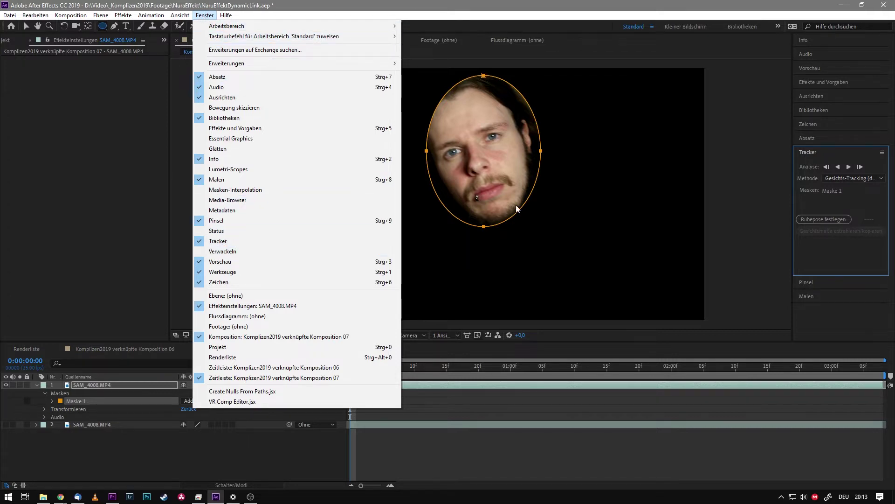
{"action": "left_click", "coordinate": [813, 153]}
{"action": "left_click", "coordinate": [815, 153]}
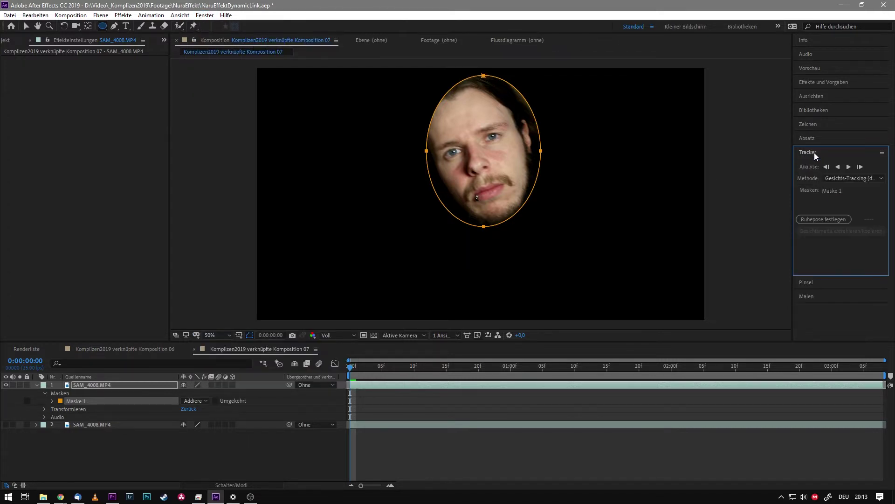
{"action": "left_click", "coordinate": [841, 178]}
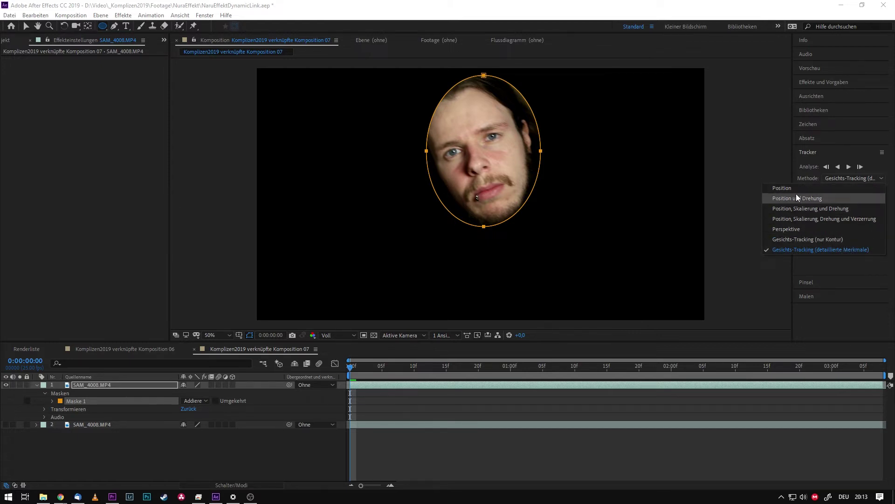
{"action": "left_click", "coordinate": [819, 250]}
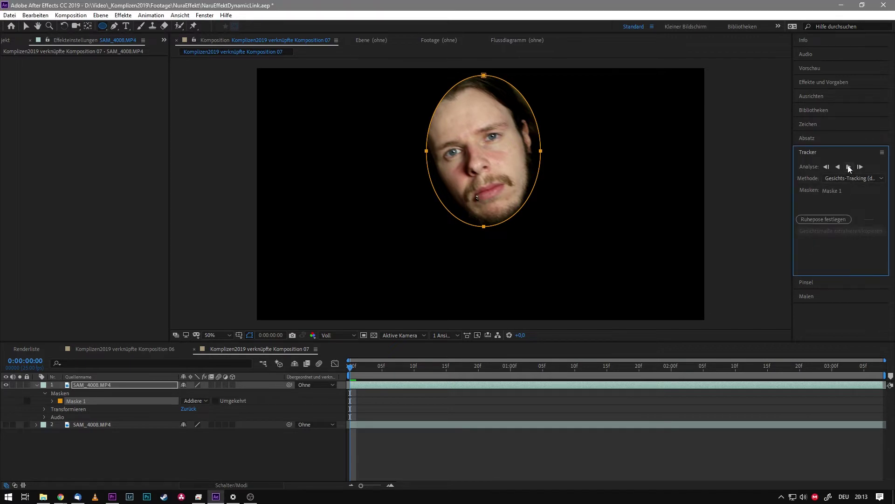
Step: Analyse the face forward through the clip, then scrub back to review the tracked mask
{"action": "left_click", "coordinate": [849, 167]}
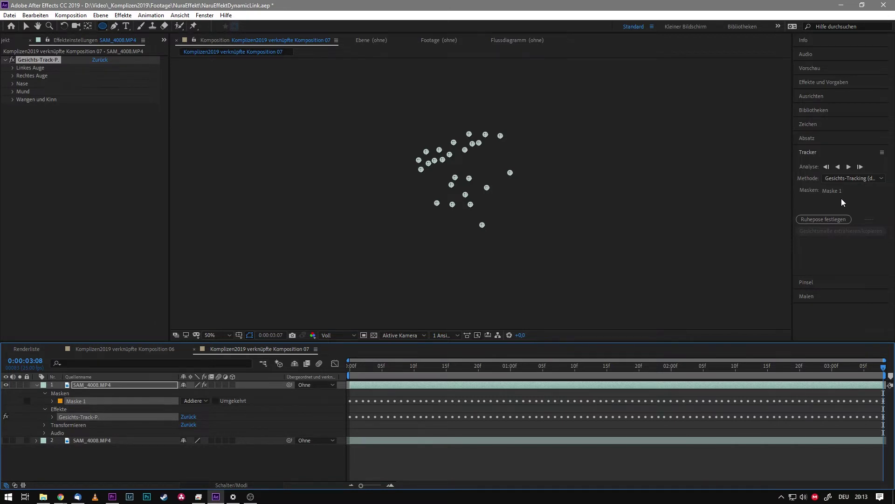
{"action": "mouse_move", "coordinate": [840, 369]}
{"action": "left_mouse_down"}
{"action": "mouse_move", "coordinate": [354, 376]}
{"action": "mouse_move", "coordinate": [891, 373]}
{"action": "mouse_move", "coordinate": [341, 366]}
{"action": "mouse_move", "coordinate": [463, 365]}
{"action": "left_mouse_up"}
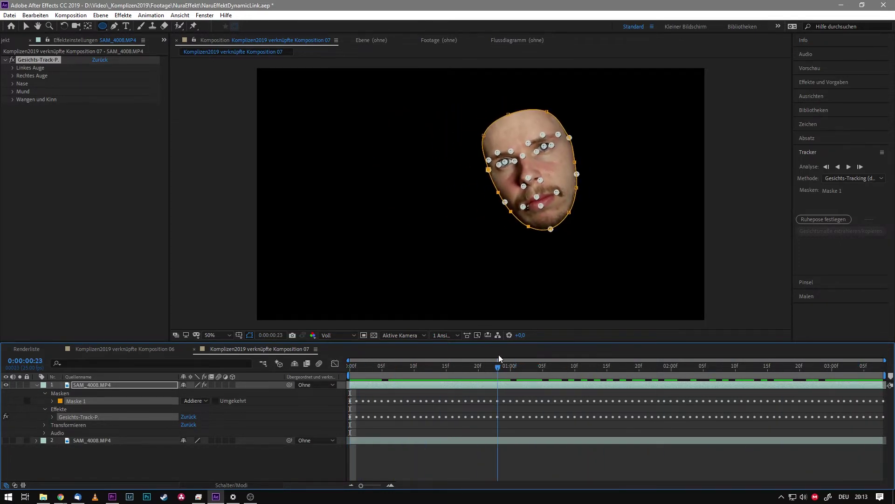
{"action": "left_click", "coordinate": [246, 475]}
{"action": "mouse_move", "coordinate": [354, 369]}
{"action": "left_mouse_down"}
{"action": "mouse_move", "coordinate": [760, 346]}
{"action": "mouse_move", "coordinate": [368, 379]}
{"action": "left_mouse_up"}
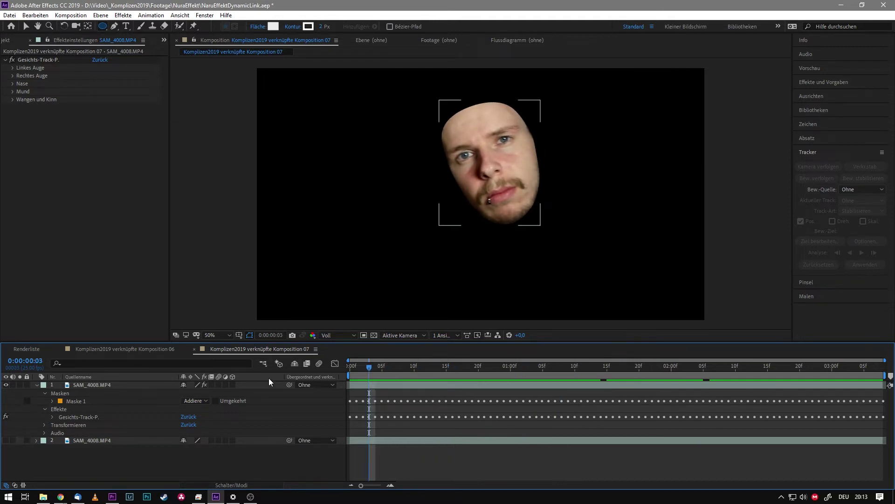
Step: Turn layer 2's visibility back on and scrub to frame 0:00:03:02
{"action": "left_click", "coordinate": [6, 441]}
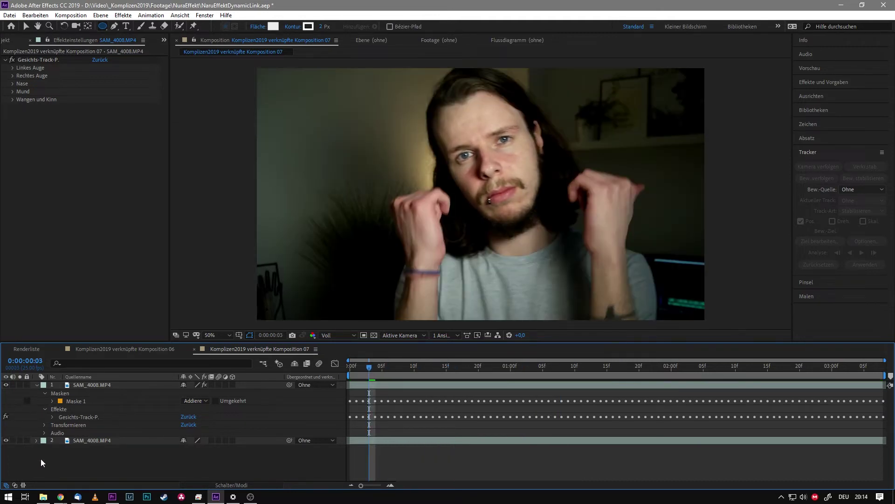
{"action": "mouse_move", "coordinate": [362, 369]}
{"action": "left_mouse_down"}
{"action": "mouse_move", "coordinate": [887, 358]}
{"action": "mouse_move", "coordinate": [351, 370]}
{"action": "left_mouse_up"}
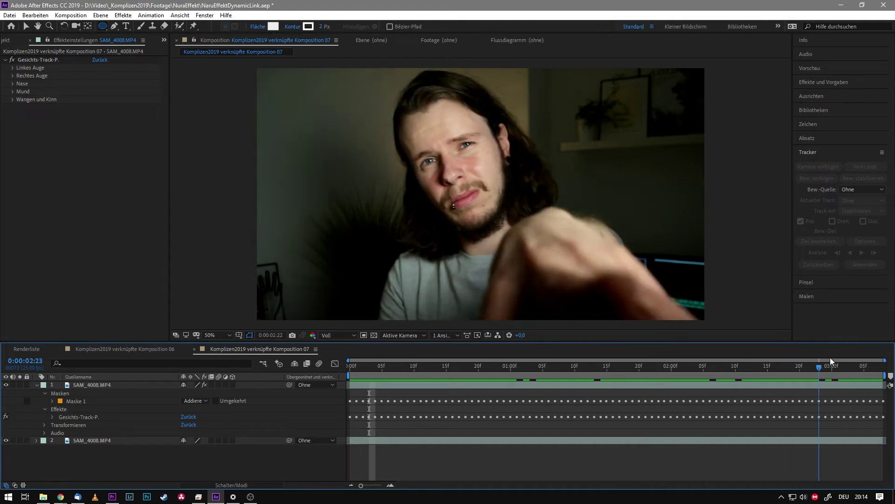
{"action": "left_click_drag", "start_coordinate": [352, 370], "coordinate": [845, 368]}
Step: Twirl open Gesichts-Track-P. to inspect the Linkes Auge points, then collapse it
{"action": "left_click", "coordinate": [87, 384]}
{"action": "left_click", "coordinate": [102, 455]}
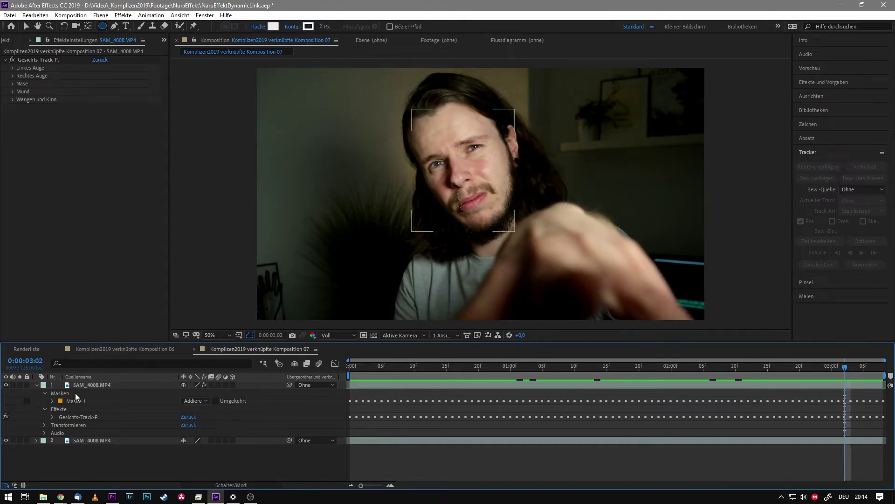
{"action": "left_click", "coordinate": [52, 415]}
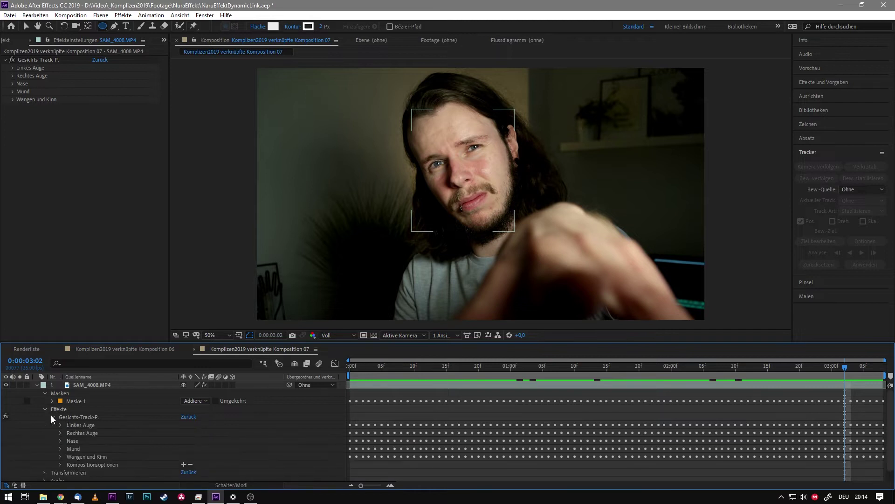
{"action": "left_click", "coordinate": [63, 441]}
{"action": "left_click", "coordinate": [60, 424]}
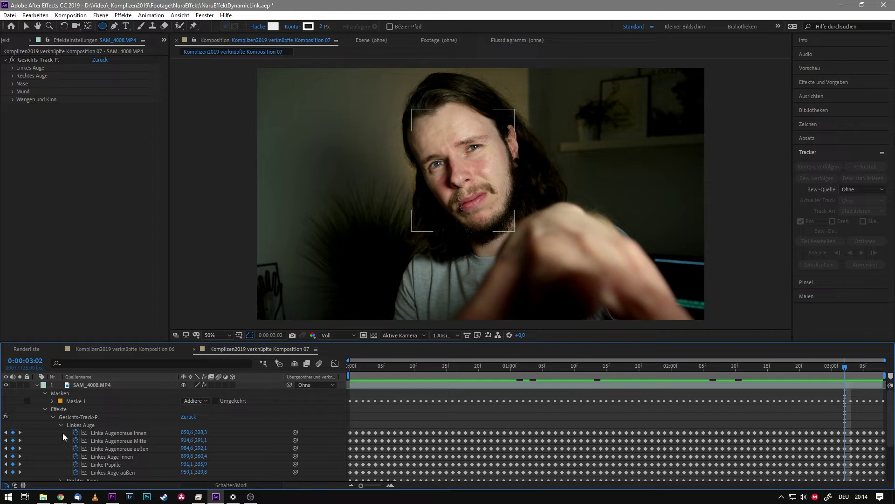
{"action": "left_click", "coordinate": [54, 417]}
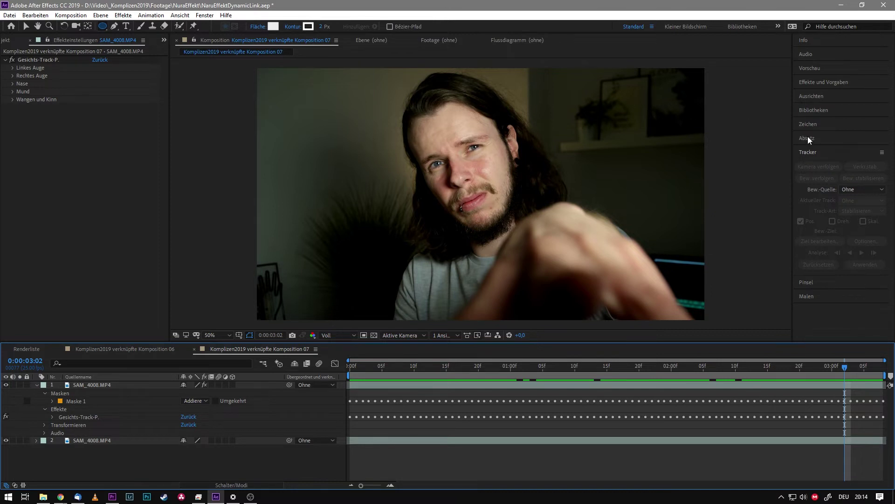
Step: Search Effects & Presets for 'verflüssigen' and drag Verflüssigen onto the top face layer
{"action": "left_click", "coordinate": [829, 83]}
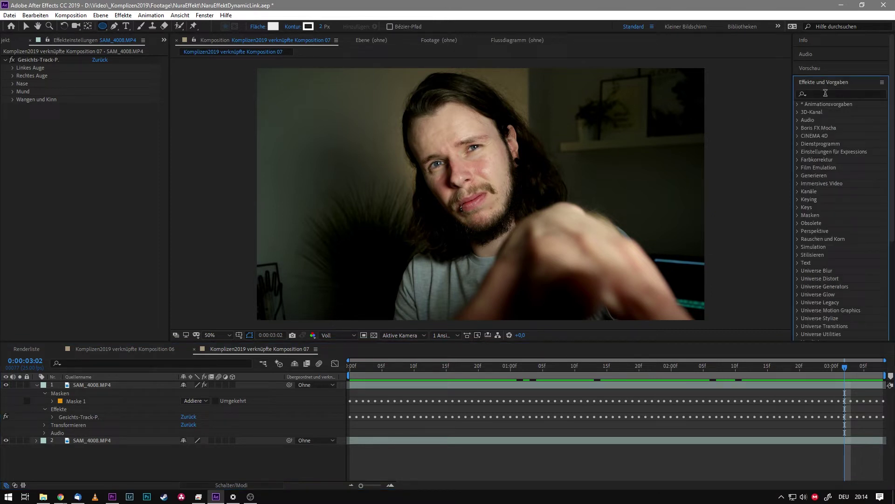
{"action": "type", "text": "verflüssigen"}
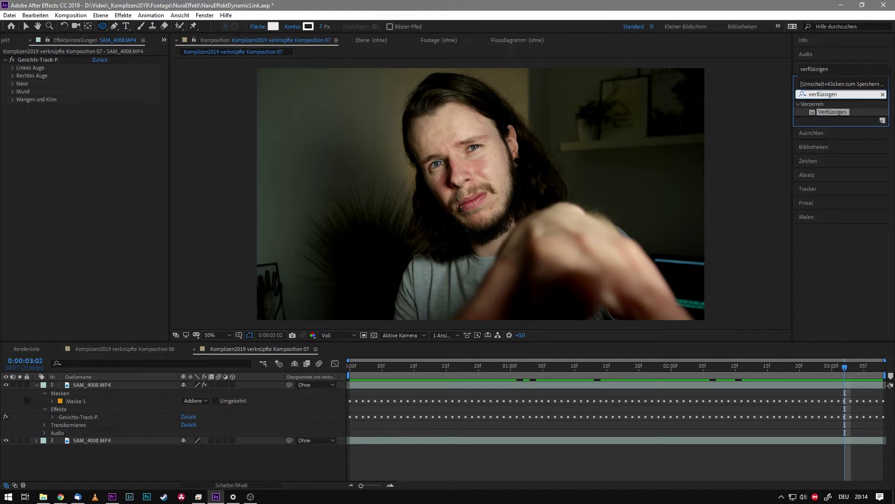
{"action": "left_click_drag", "start_coordinate": [833, 112], "coordinate": [95, 385]}
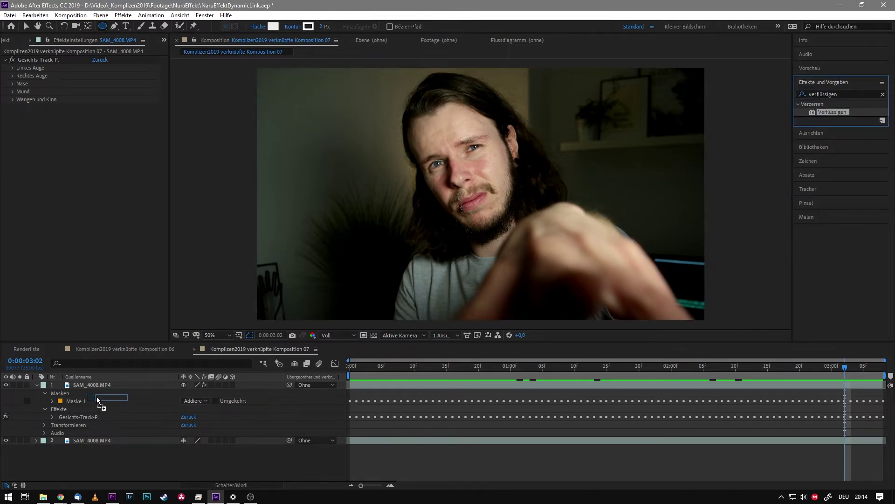
{"action": "left_click", "coordinate": [66, 241]}
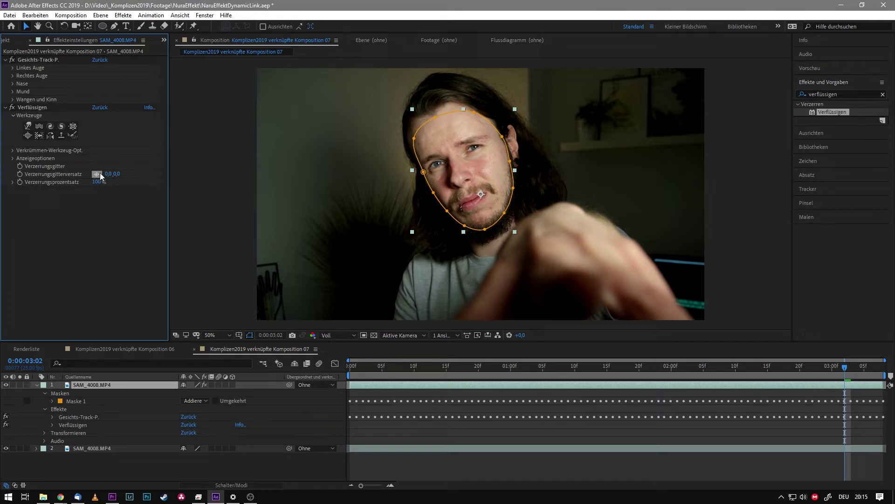
Step: Add an expression to Verflüssigen's Verzerrungsgitterversatz property
{"action": "left_click", "coordinate": [21, 176], "text": "alt"}
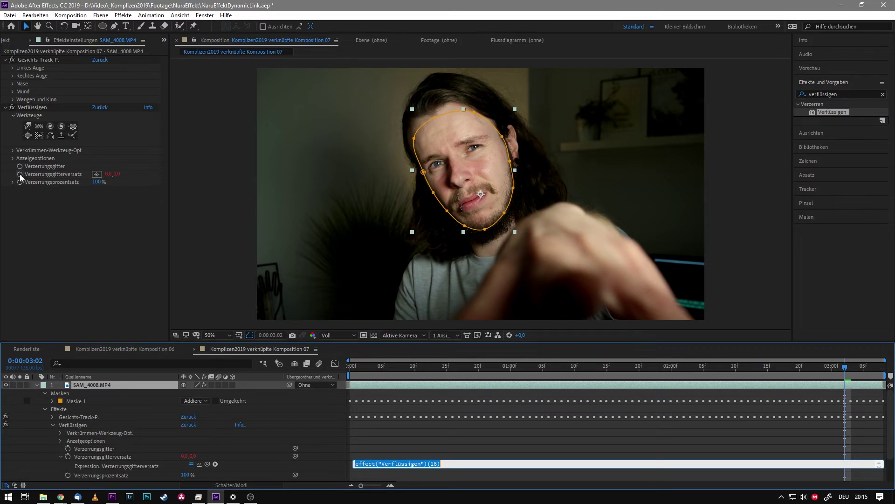
{"action": "scroll", "coordinate": [142, 467], "scroll_direction": "down", "scroll_amount": 1}
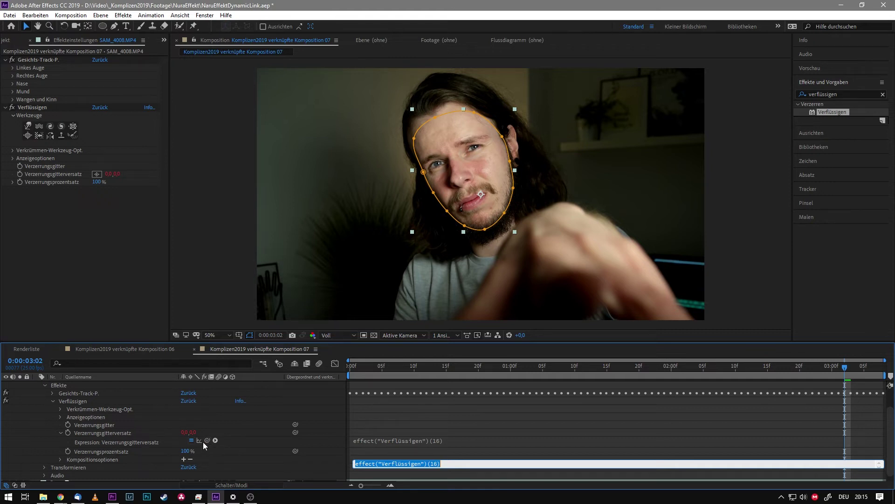
{"action": "scroll", "coordinate": [201, 448], "scroll_direction": "up", "scroll_amount": 2}
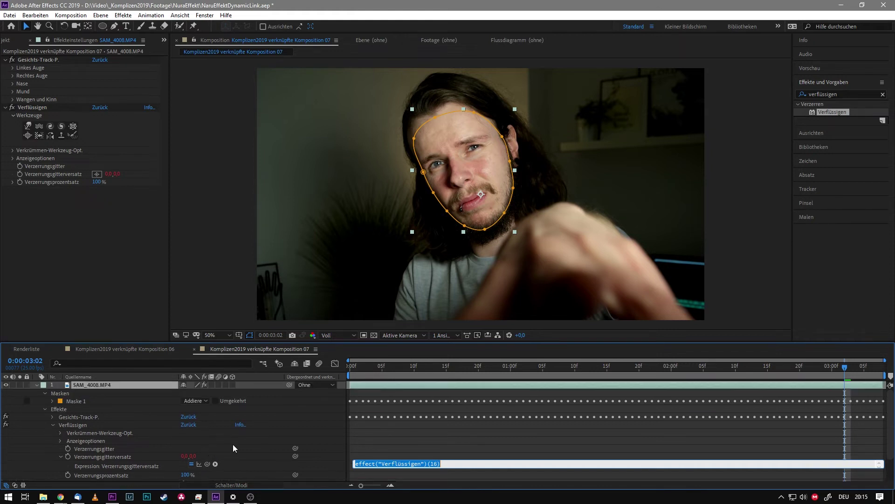
{"action": "scroll", "coordinate": [233, 444], "scroll_direction": "down", "scroll_amount": 2}
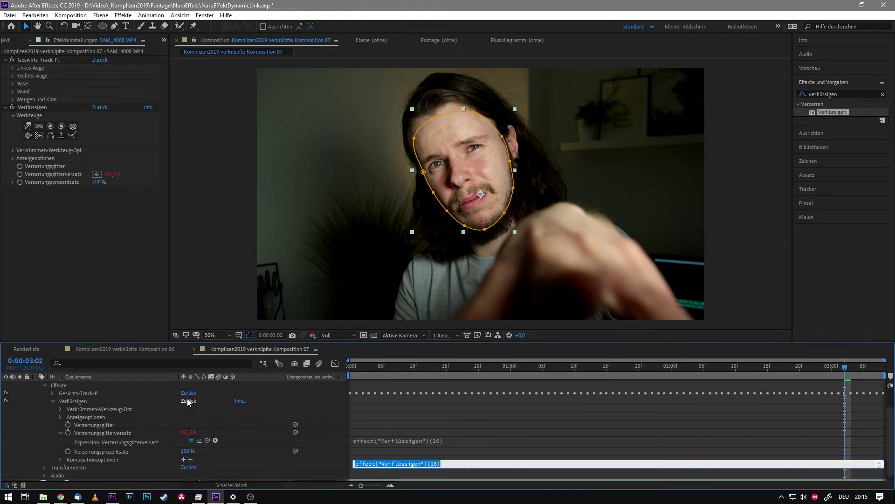
{"action": "scroll", "coordinate": [159, 429], "scroll_direction": "up", "scroll_amount": 2}
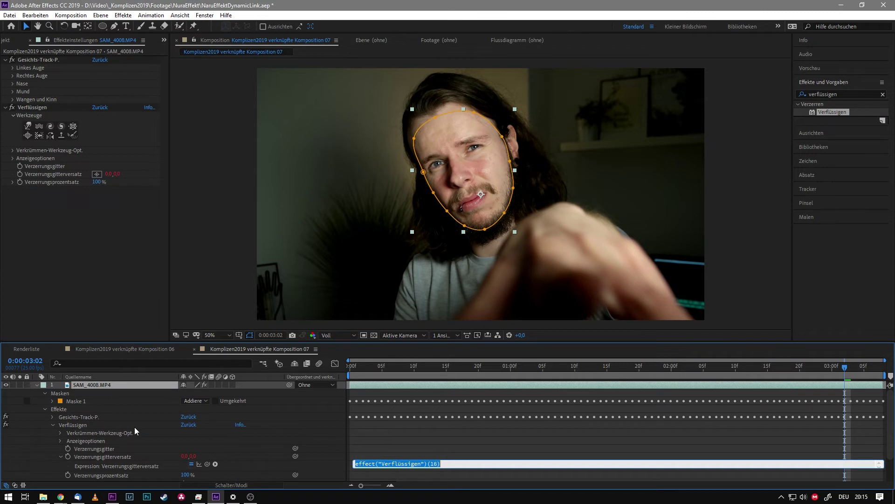
Step: Expand Gesichts-Track-P. > Linkes Auge in the timeline to reveal the left-eye points
{"action": "left_click", "coordinate": [51, 416]}
{"action": "scroll", "coordinate": [51, 416], "scroll_direction": "down", "scroll_amount": 3}
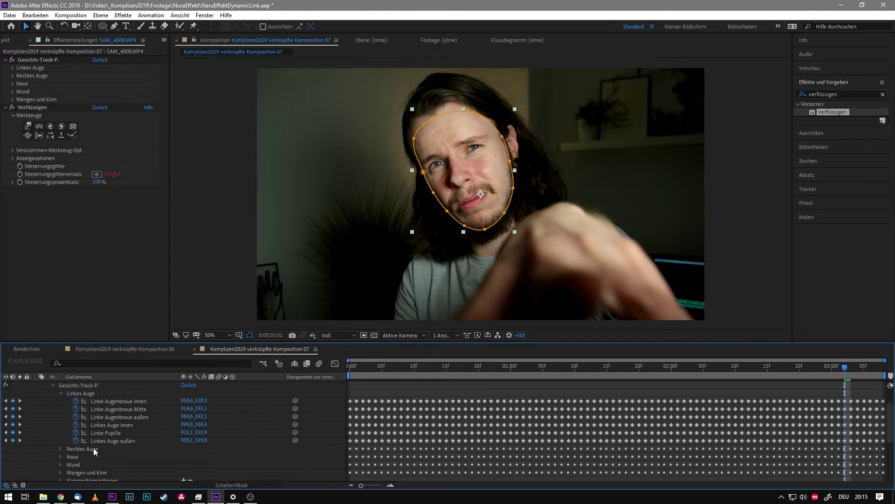
{"action": "scroll", "coordinate": [162, 437], "scroll_direction": "down", "scroll_amount": 2}
{"action": "scroll", "coordinate": [162, 436], "scroll_direction": "down", "scroll_amount": 1}
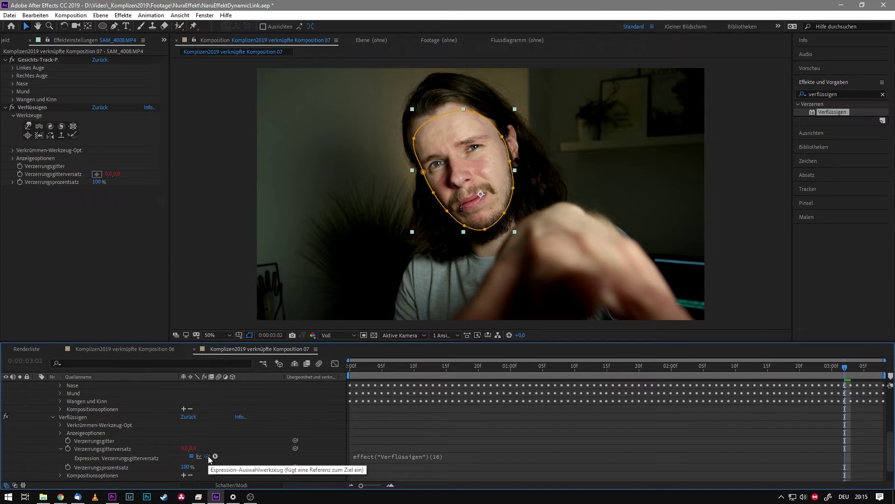
Step: Pick-whip the mesh offset expression to Linke Pupille and scrub to confirm it follows
{"action": "mouse_move", "coordinate": [209, 424]}
{"action": "left_mouse_down"}
{"action": "mouse_move", "coordinate": [139, 392]}
{"action": "mouse_move", "coordinate": [113, 408]}
{"action": "left_mouse_up"}
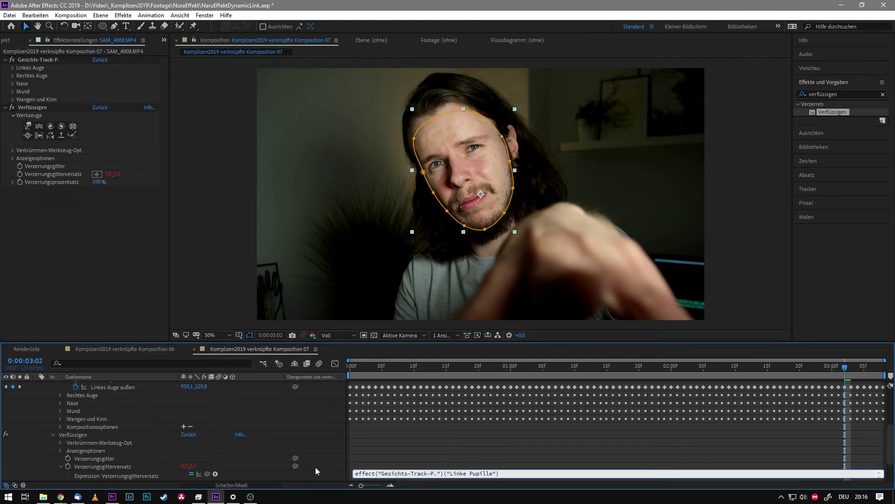
{"action": "left_click_drag", "start_coordinate": [371, 369], "coordinate": [537, 367]}
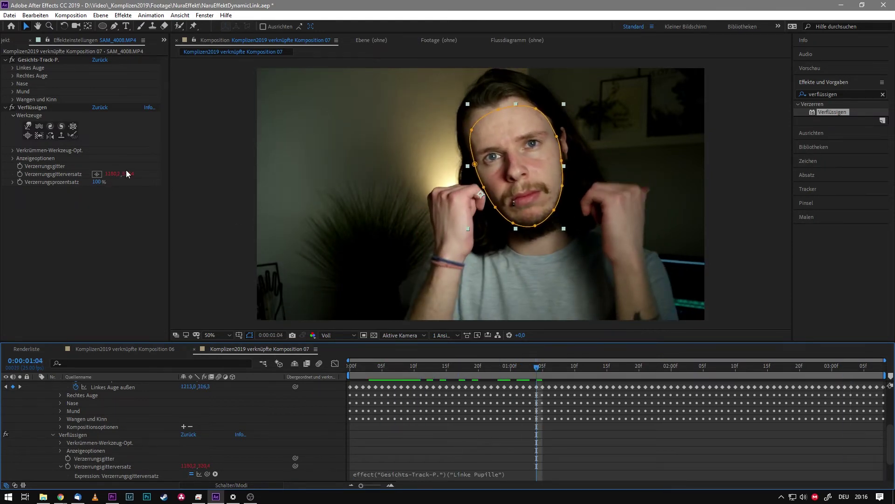
{"action": "left_click", "coordinate": [665, 367]}
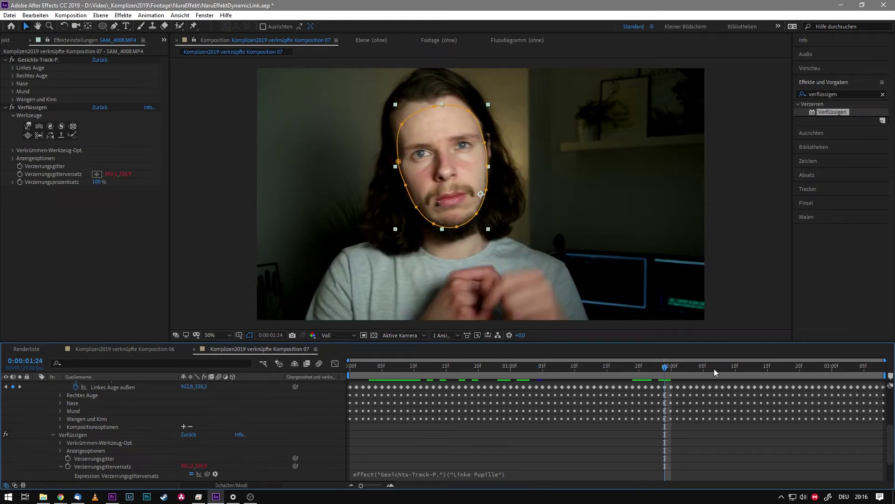
{"action": "left_click", "coordinate": [742, 367]}
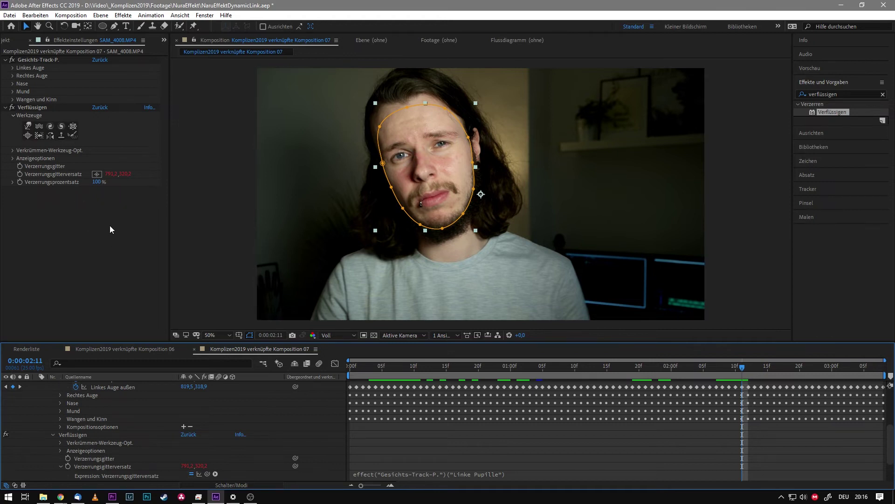
{"action": "left_click_drag", "start_coordinate": [735, 367], "coordinate": [439, 367]}
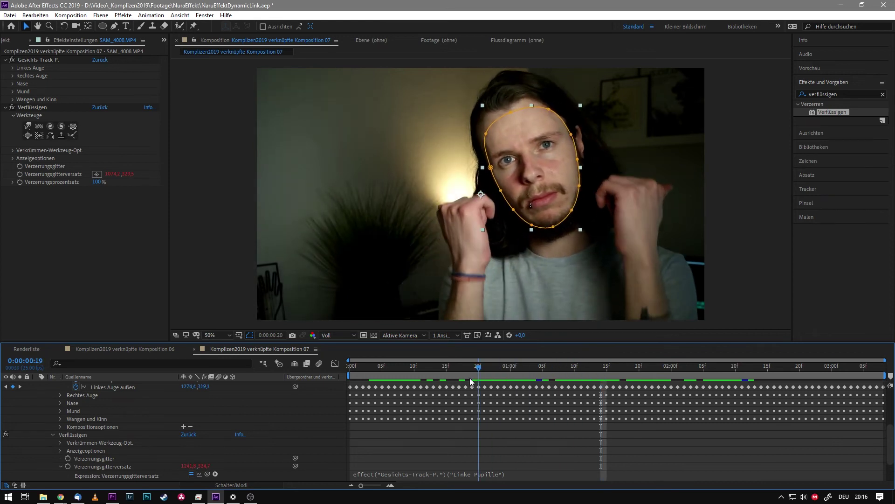
Step: Bloat both eyes with Liquify's Bloat tool, then switch to Selection and play a preview
{"action": "left_click", "coordinate": [28, 137]}
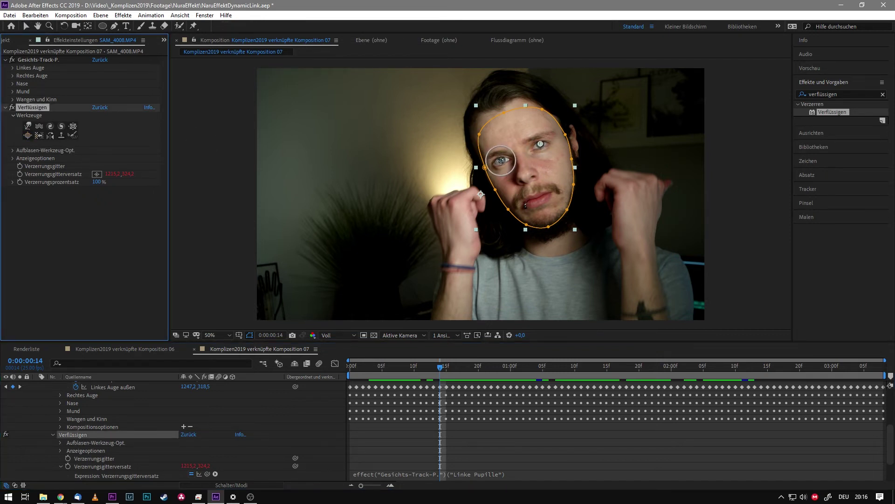
{"action": "left_click", "coordinate": [502, 161]}
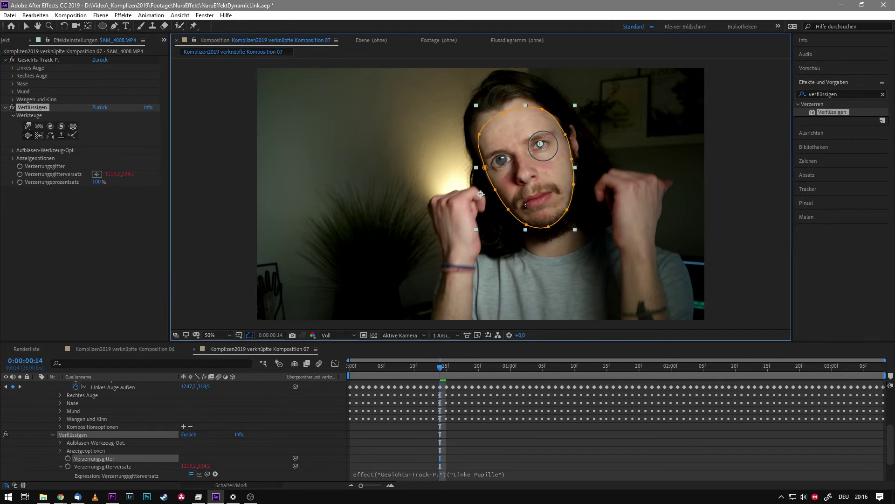
{"action": "left_click", "coordinate": [540, 145]}
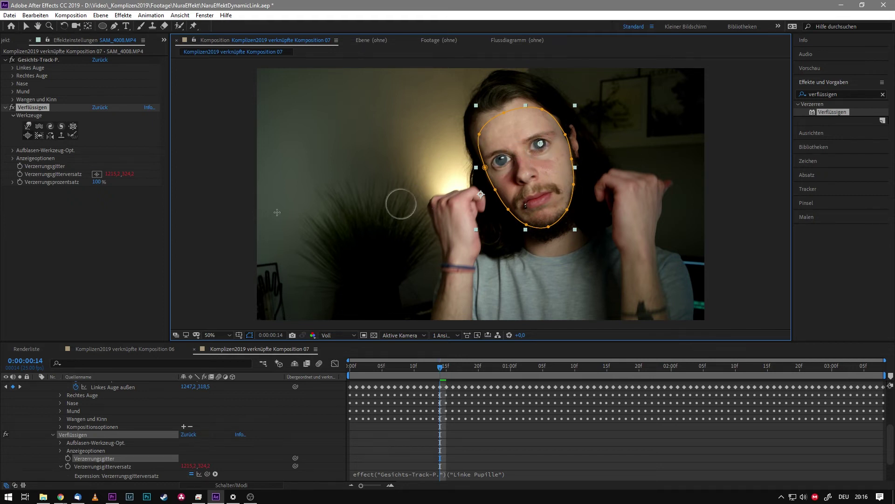
{"action": "left_click", "coordinate": [72, 224]}
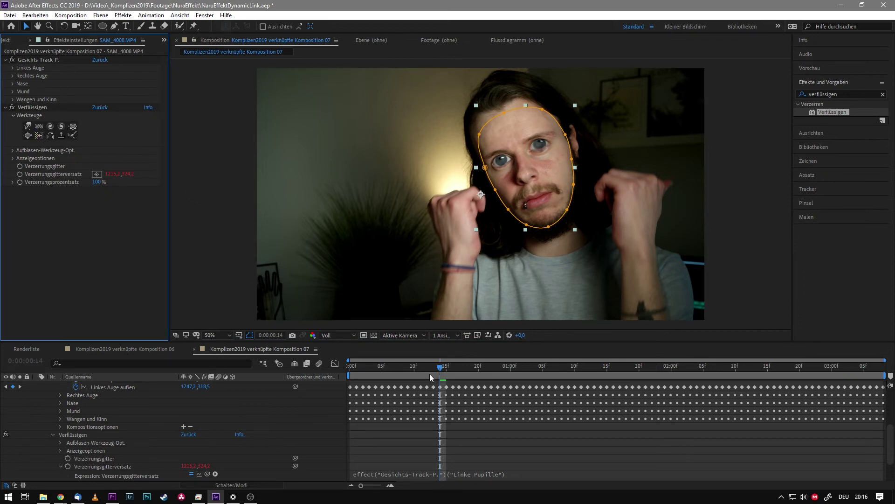
{"action": "key", "text": "space"}
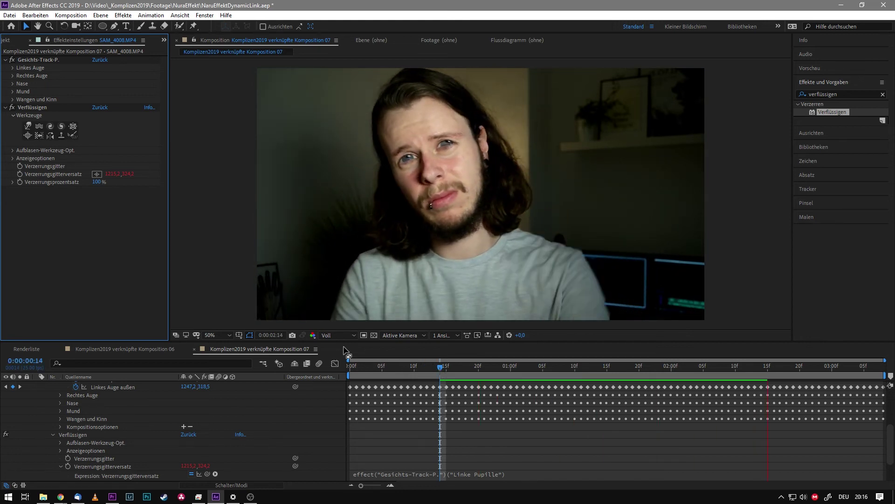
Step: Stop playback, scrub to about one second, step forward a few frames, and focus Effect Controls
{"action": "key", "text": "space"}
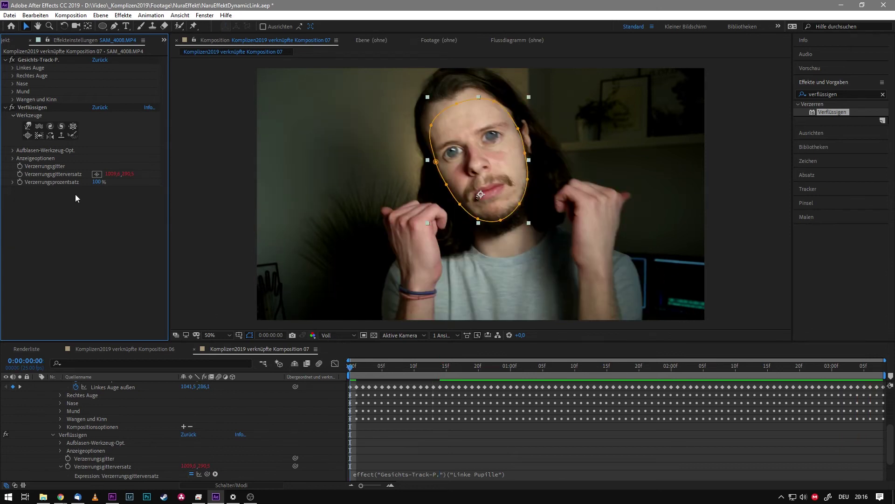
{"action": "left_click_drag", "start_coordinate": [379, 372], "coordinate": [517, 368]}
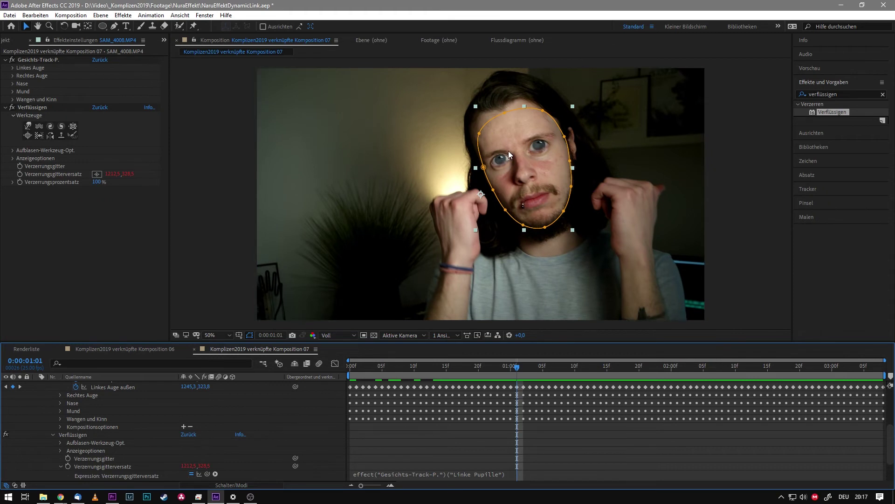
{"action": "key", "text": "Page_Down"}
{"action": "key", "text": "Page_Down"}
{"action": "key", "text": "Page_Down"}
{"action": "key", "text": "Page_Down"}
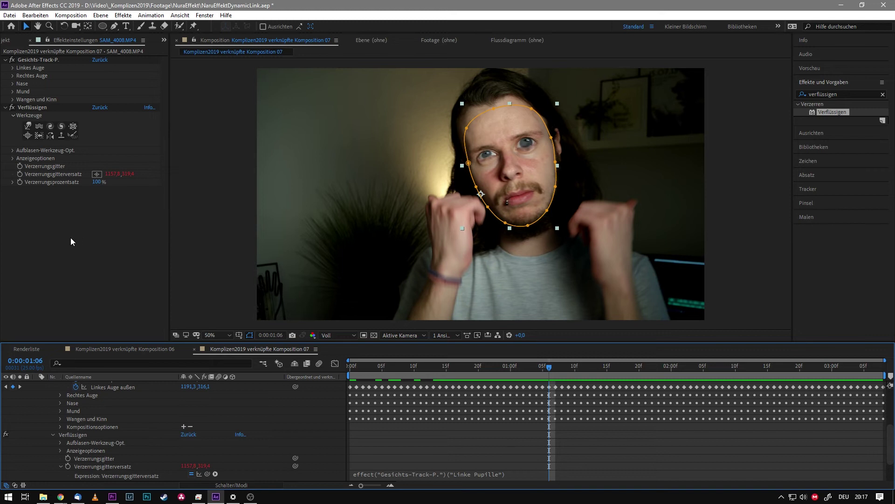
{"action": "left_click", "coordinate": [72, 231]}
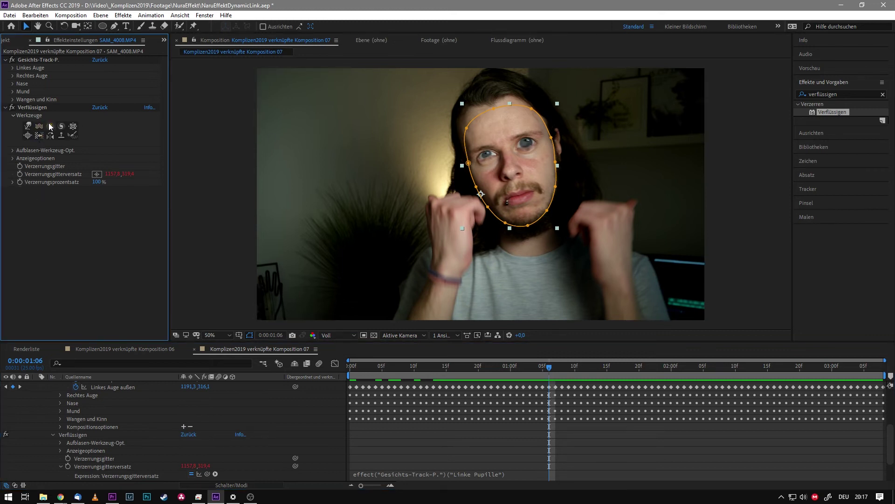
Step: Try a Warp-tool push on the mouth, undo it, and scrub to inspect the distortion
{"action": "left_click", "coordinate": [28, 126]}
{"action": "mouse_move", "coordinate": [512, 177]}
{"action": "left_mouse_down"}
{"action": "mouse_move", "coordinate": [530, 193]}
{"action": "mouse_move", "coordinate": [528, 150]}
{"action": "left_mouse_up"}
{"action": "key", "text": "ctrl+z"}
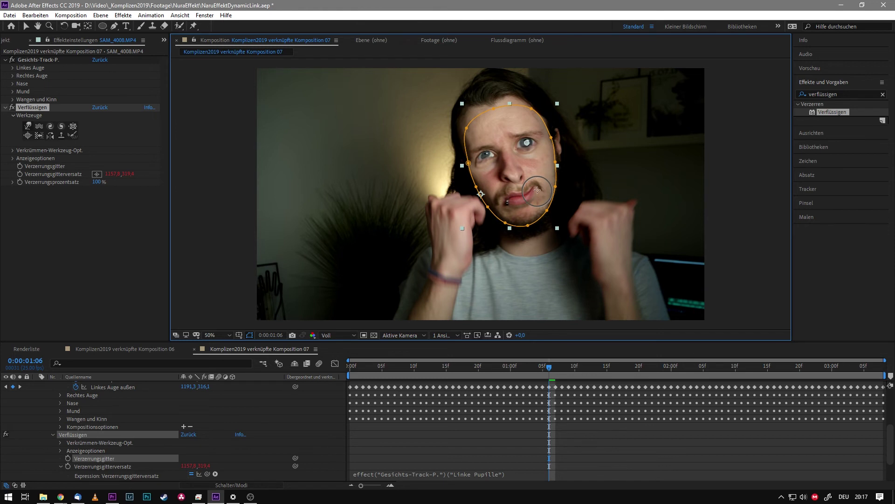
{"action": "mouse_move", "coordinate": [515, 366]}
{"action": "left_mouse_down"}
{"action": "mouse_move", "coordinate": [409, 376]}
{"action": "mouse_move", "coordinate": [832, 362]}
{"action": "left_mouse_up"}
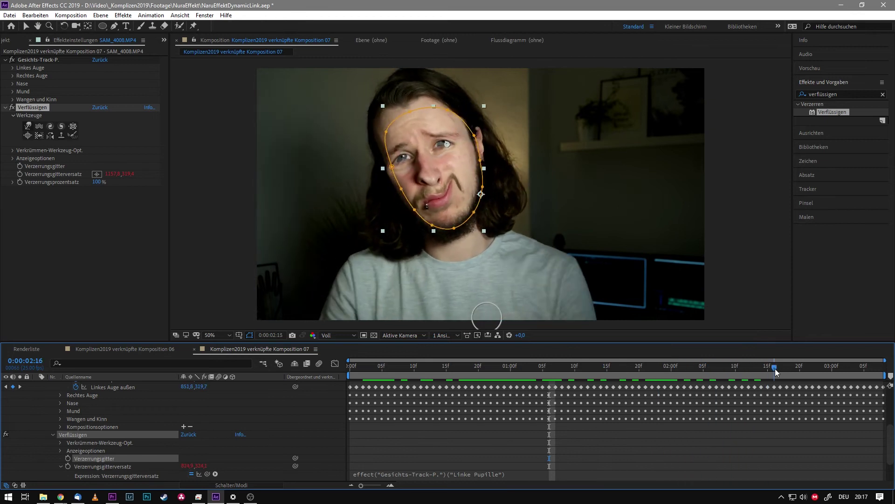
{"action": "mouse_move", "coordinate": [832, 362]}
{"action": "left_mouse_down"}
{"action": "mouse_move", "coordinate": [676, 415]}
{"action": "mouse_move", "coordinate": [523, 390]}
{"action": "left_mouse_up"}
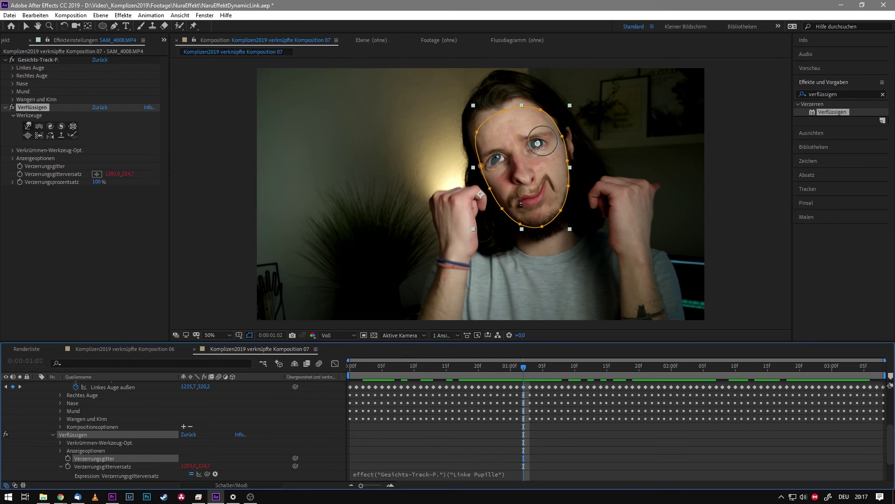
{"action": "left_click_drag", "start_coordinate": [491, 364], "coordinate": [781, 368]}
Step: Reset Verflüssigen, re-bloat both eyes with the Bloat tool, and return to frame 0
{"action": "left_click", "coordinate": [100, 108]}
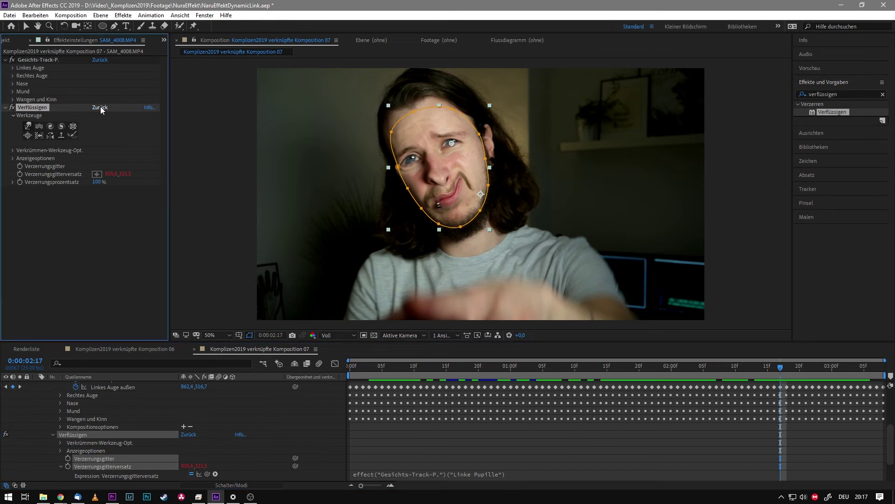
{"action": "left_click", "coordinate": [28, 135]}
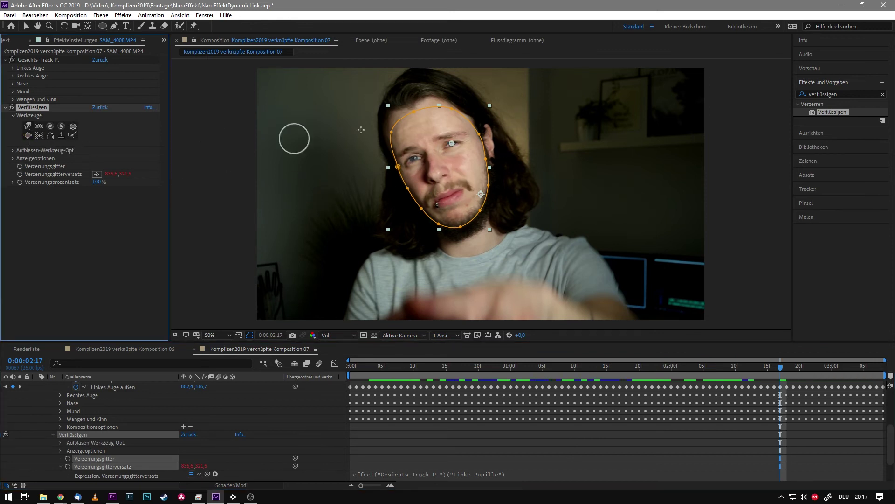
{"action": "left_click", "coordinate": [416, 157]}
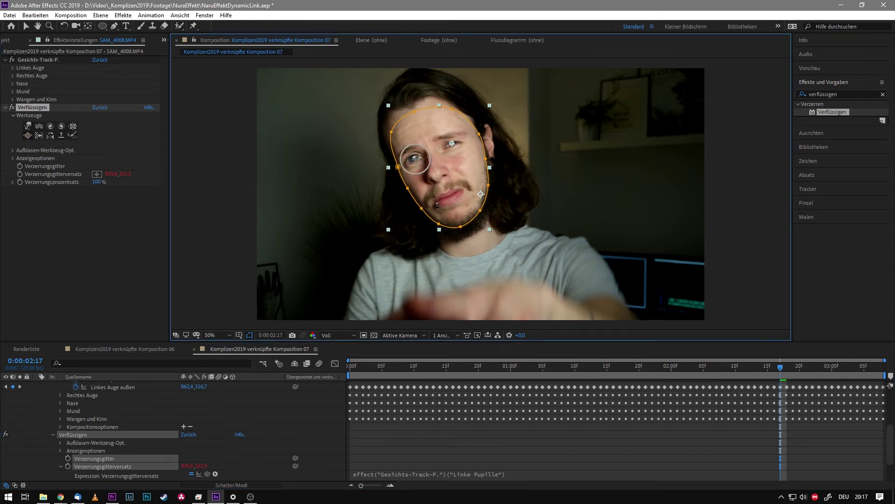
{"action": "left_click", "coordinate": [451, 148]}
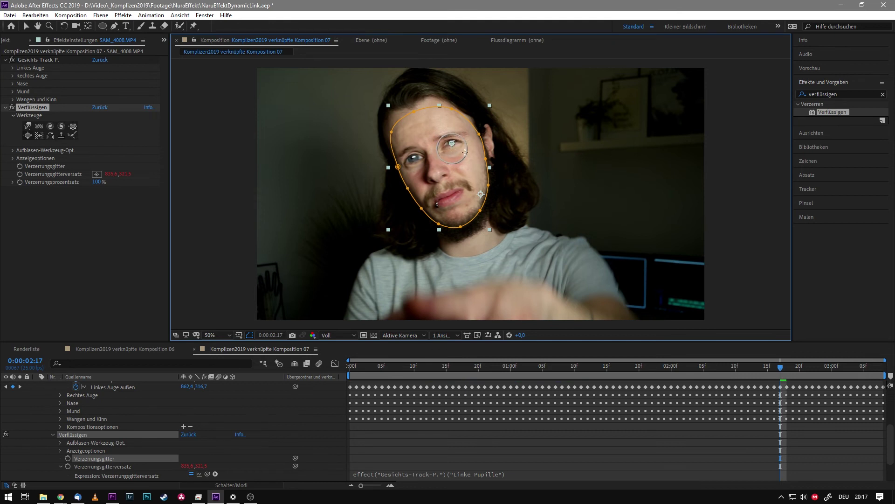
{"action": "left_click_drag", "start_coordinate": [454, 366], "coordinate": [349, 370]}
Step: Preview the 72% Liquify face warp from the start, then reselect the top SAM_4008.MP4 layer
{"action": "left_click", "coordinate": [38, 434]}
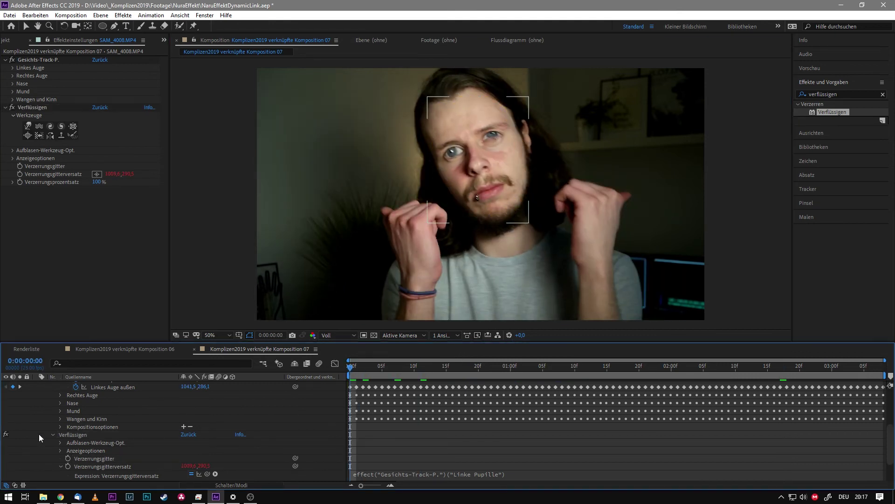
{"action": "key", "text": "space"}
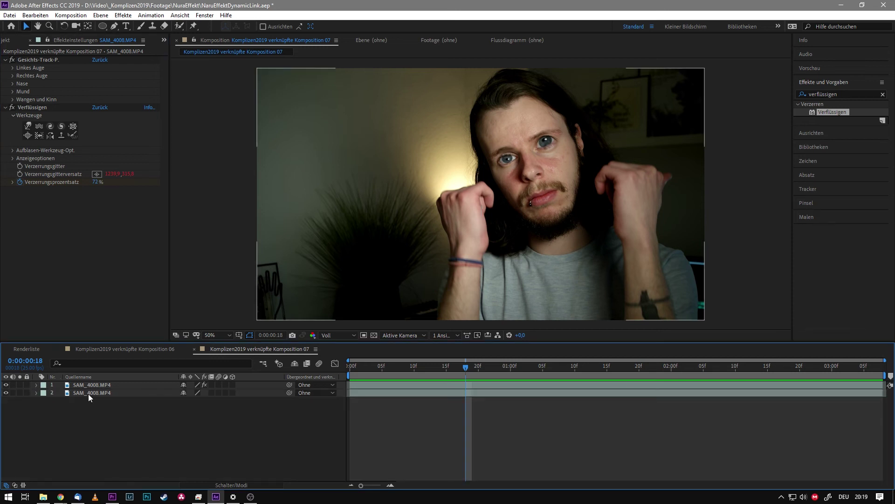
{"action": "left_click", "coordinate": [91, 393]}
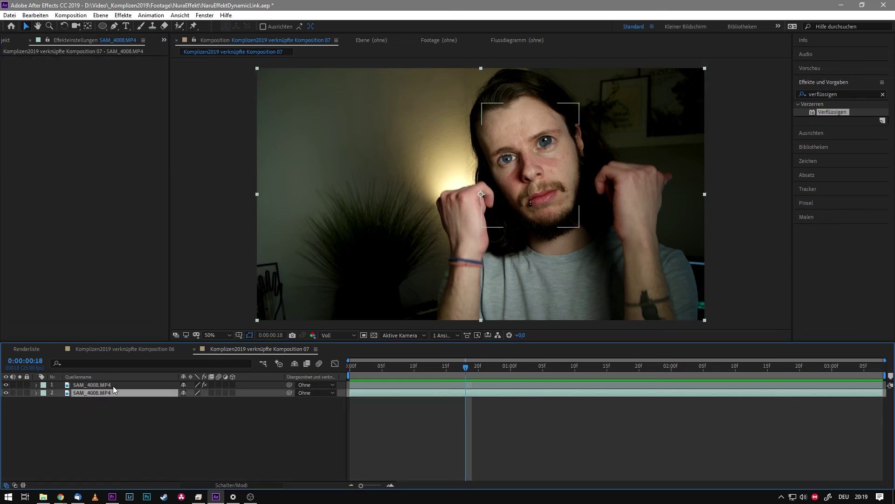
{"action": "key", "text": "ctrl+Up"}
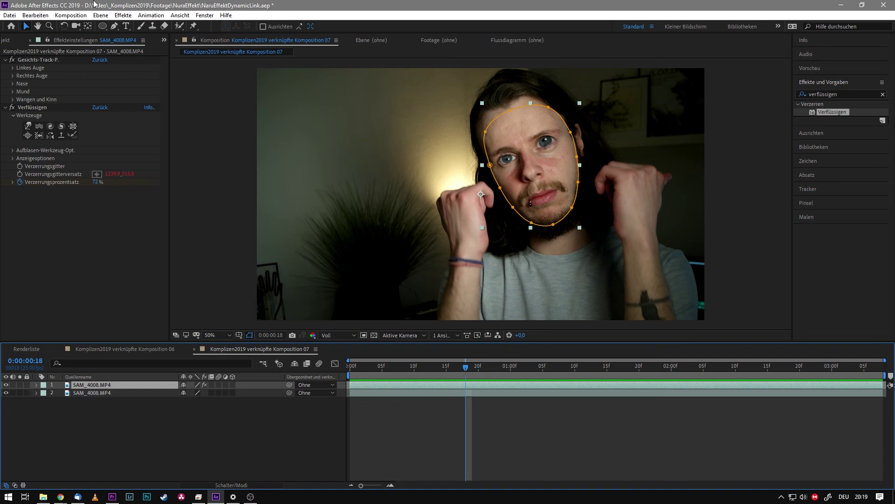